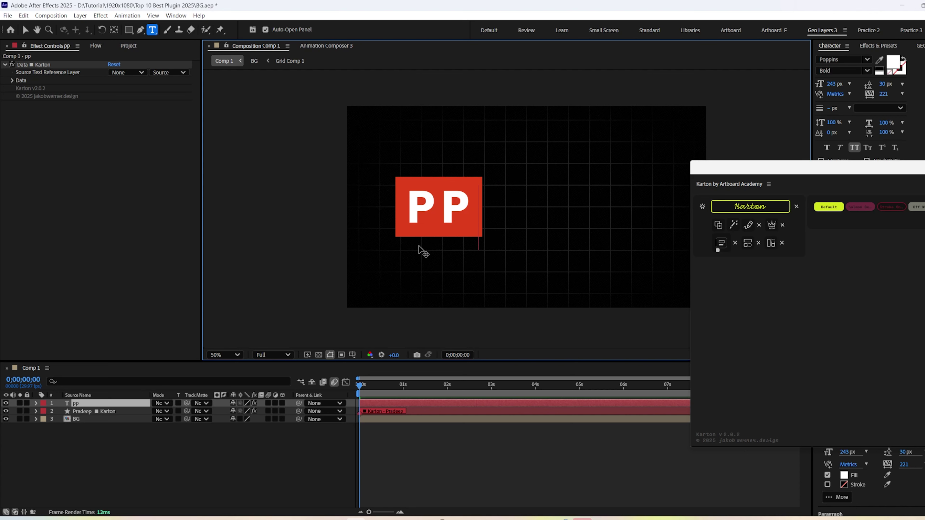
Replace the text on the red Karton box with 8188823.
type("81888")
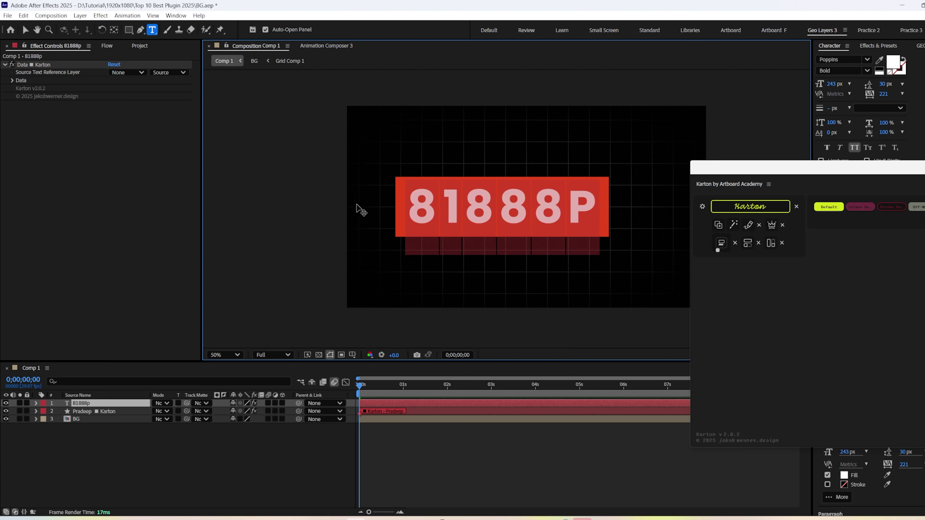
key("Delete")
type("23")
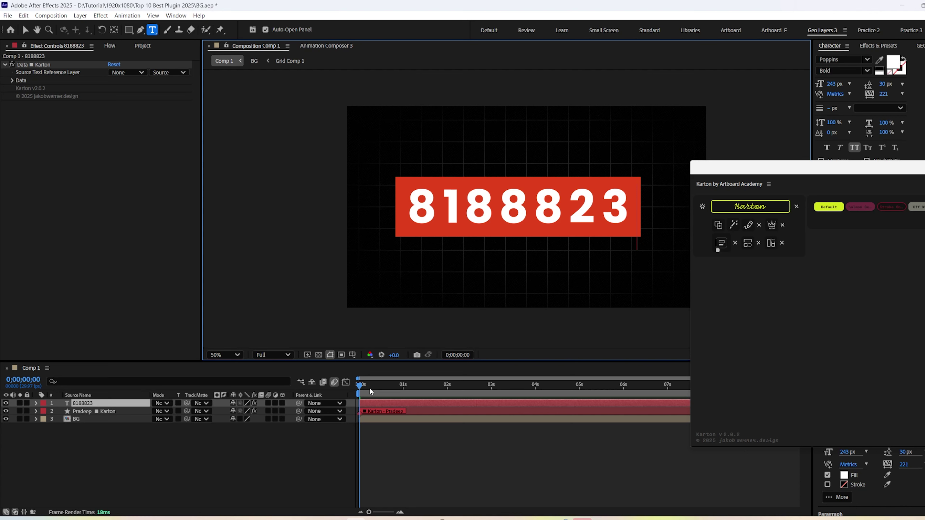
At 0;00;00;11, adjust the 8188823 text layer's Position so it sits lower and slightly further right in the frame.
mouse_move(369, 386)
left_mouse_down()
mouse_move(421, 386)
mouse_move(375, 391)
left_mouse_up()
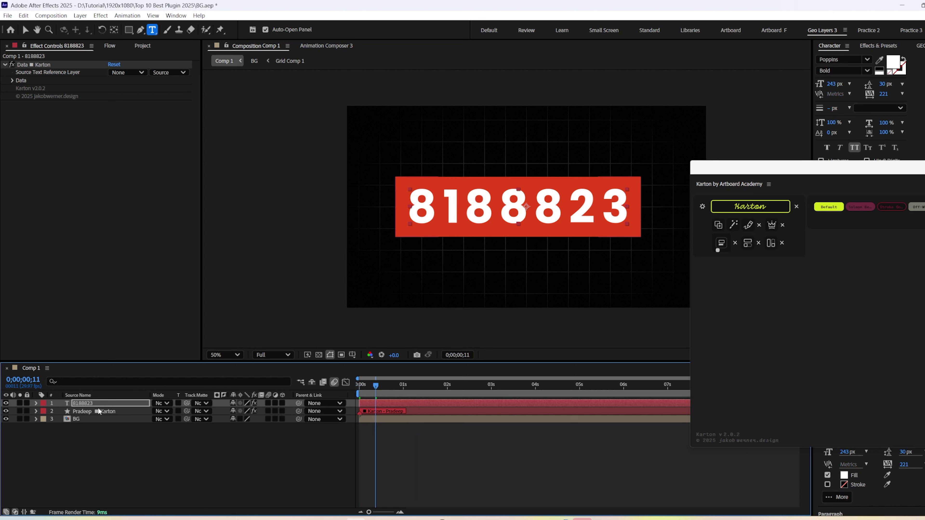
key("p")
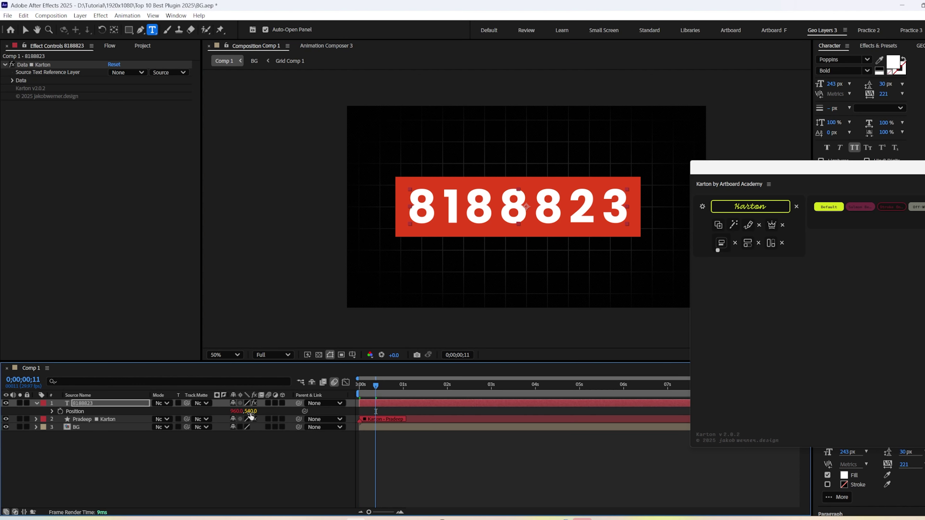
left_click_drag(251, 411, 177, 407)
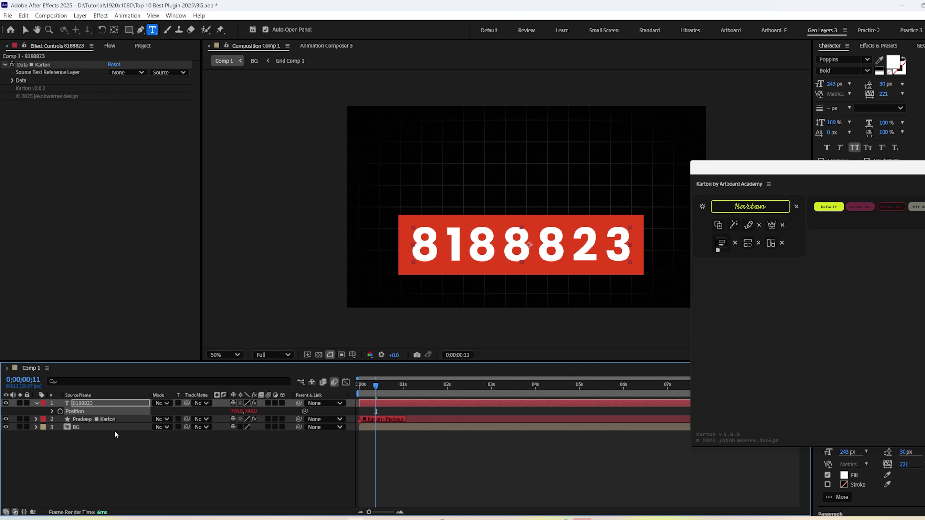
left_click_drag(255, 412, 264, 418)
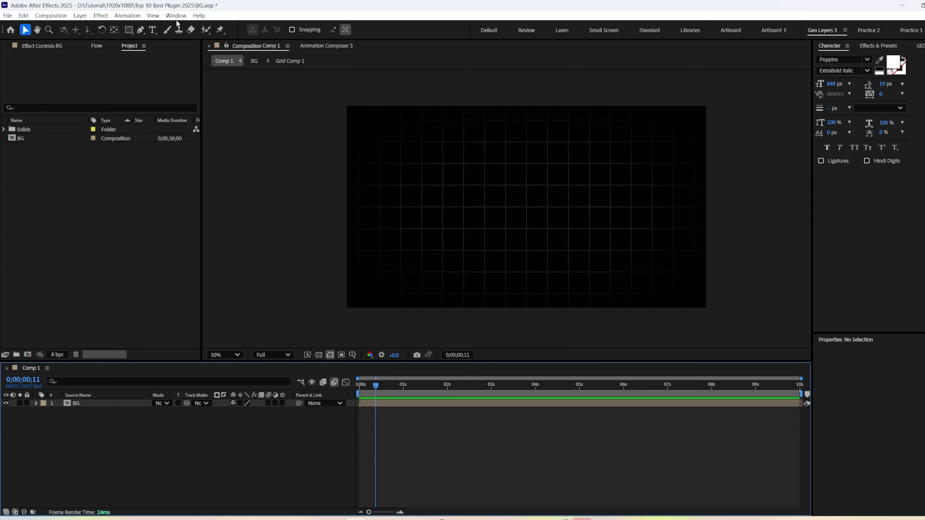
Open the 3D Wizard by Artboard Academy extension.
left_click(175, 18)
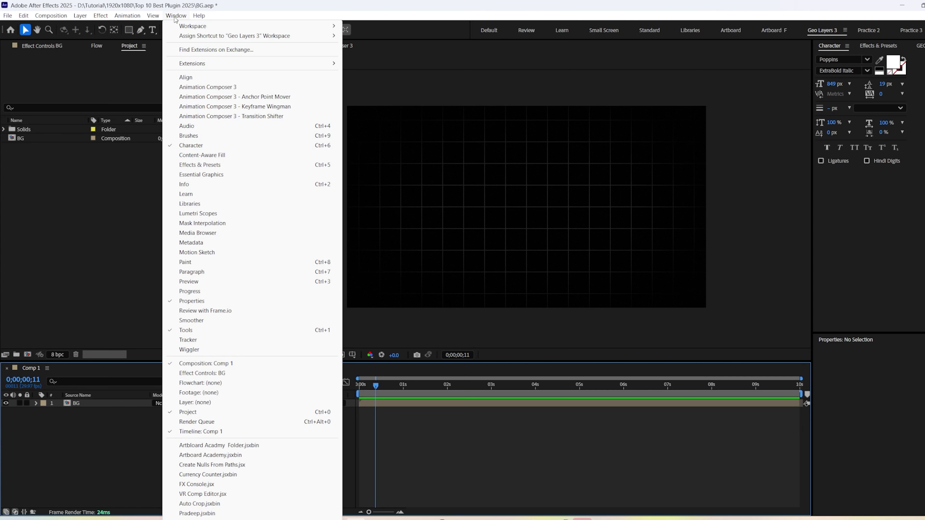
mouse_move(195, 69)
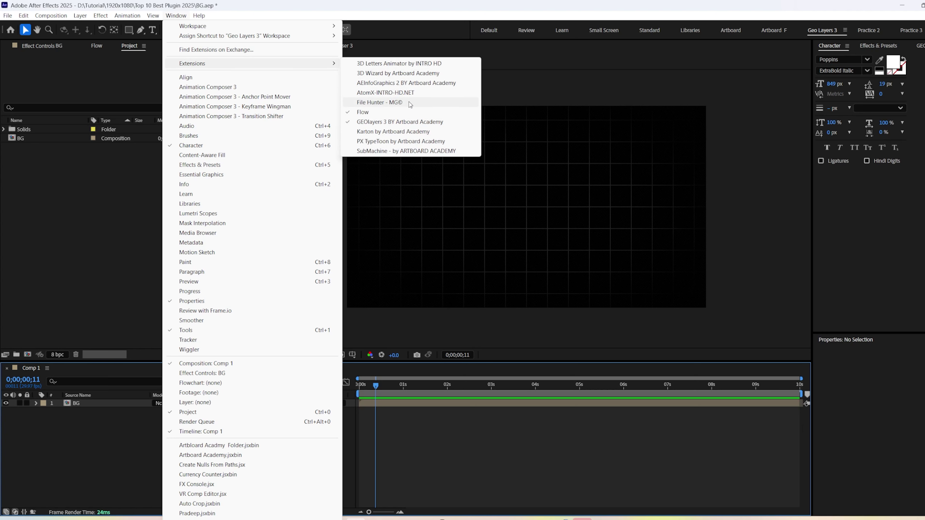
left_click(384, 75)
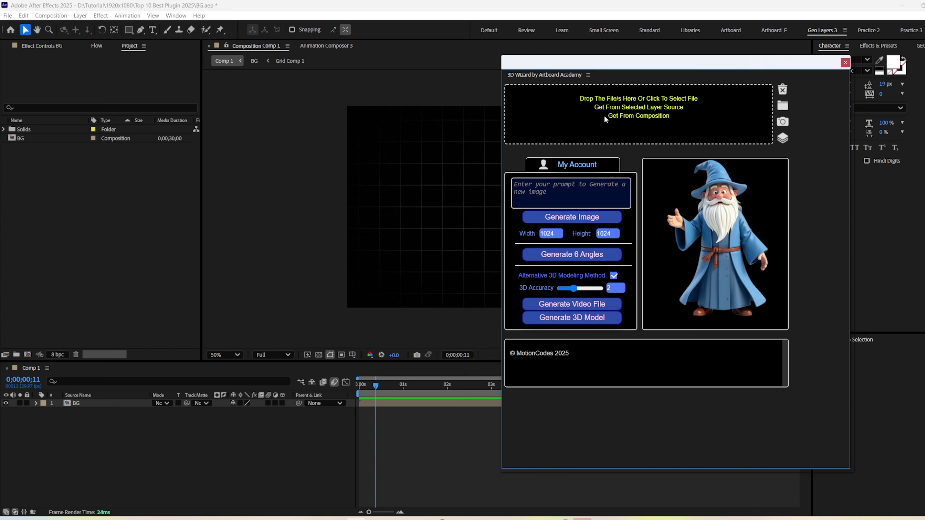
left_click(176, 15)
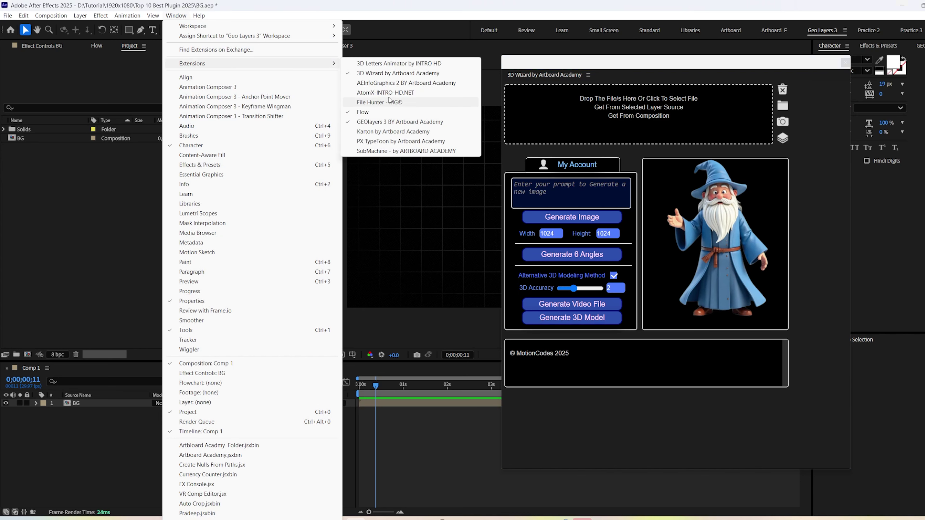
left_click(551, 75)
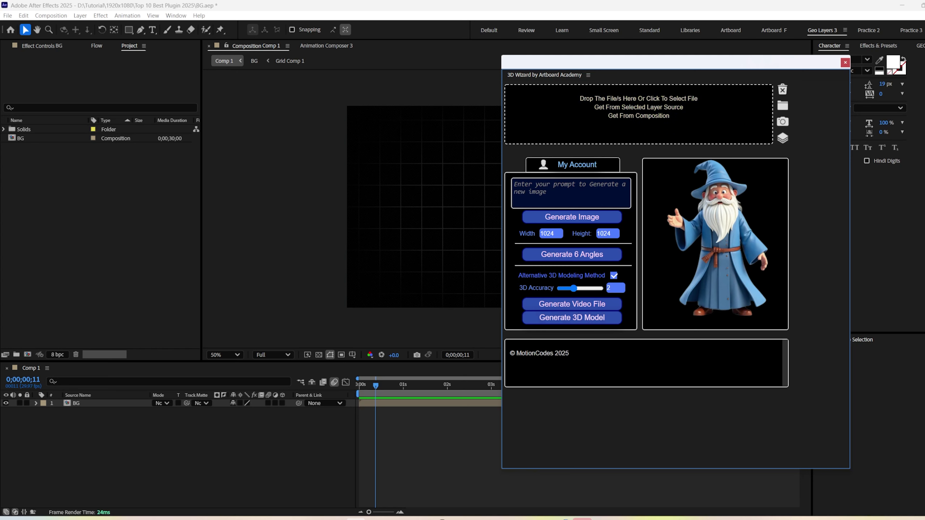
Preview the Eiffel Tower image imgbin_ 2 in the Image folder and load it into 3D Wizard as the source file.
left_click(417, 519)
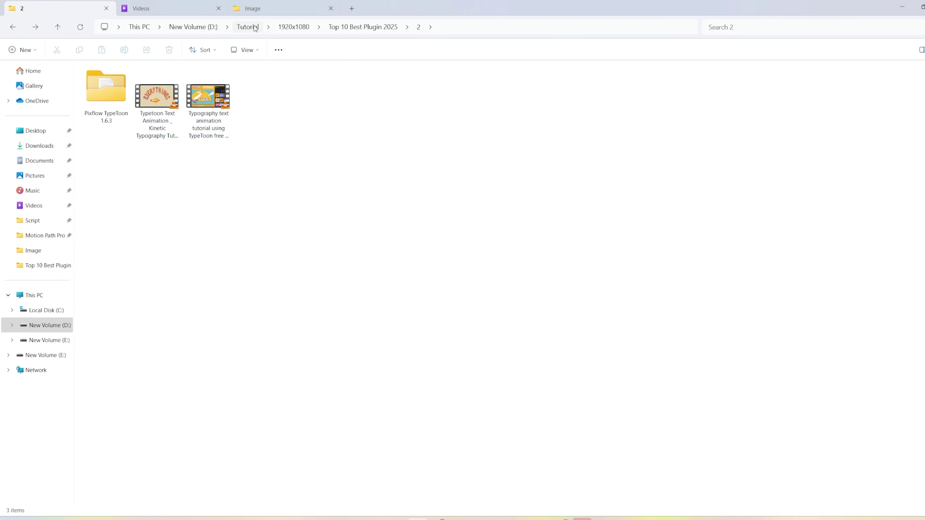
left_click(259, 7)
scroll(498, 191, "up", 3)
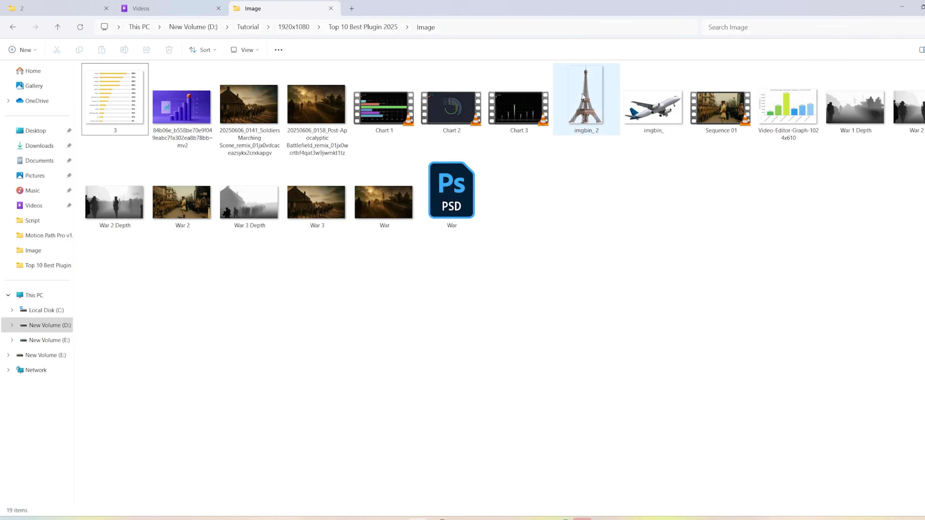
double_click(583, 98)
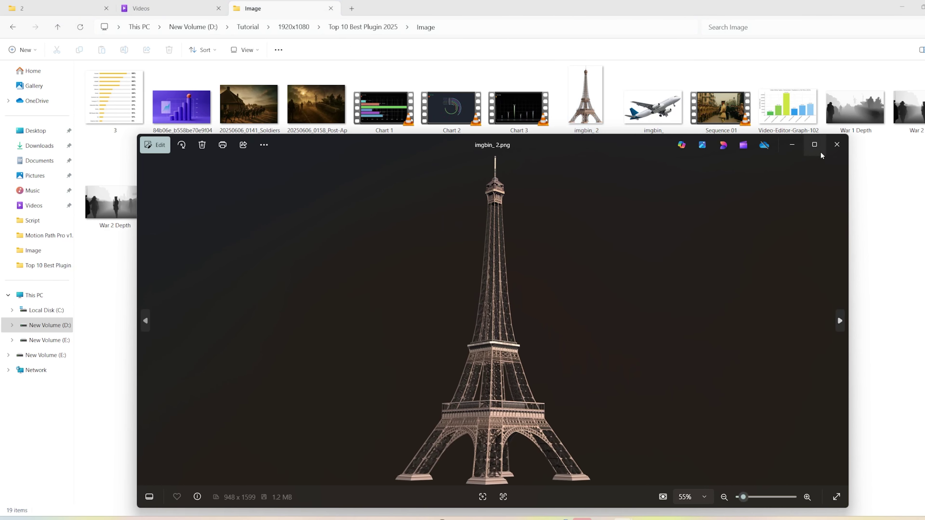
left_click(837, 145)
left_click_drag(587, 99, 630, 130)
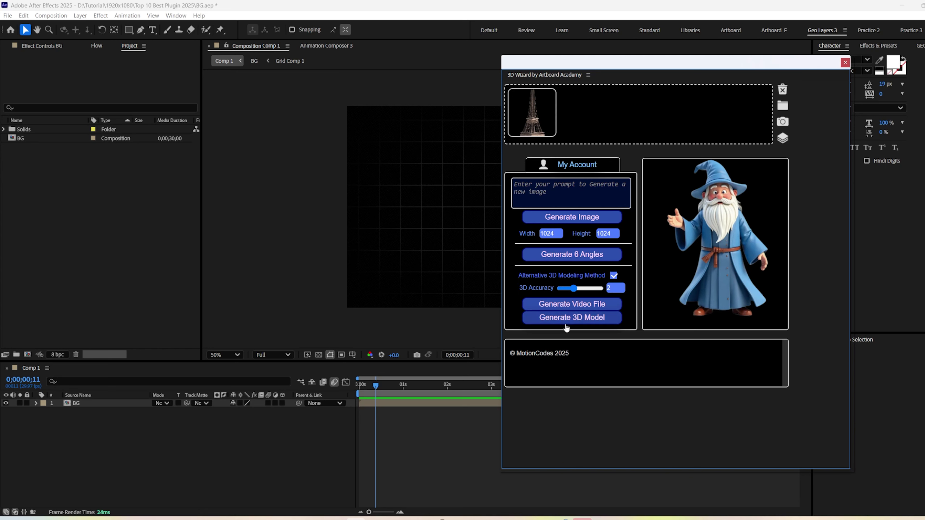
Generate a 3D model from the loaded Eiffel Tower image, allowing the ImgTo3D.exe script to run.
left_click(548, 318)
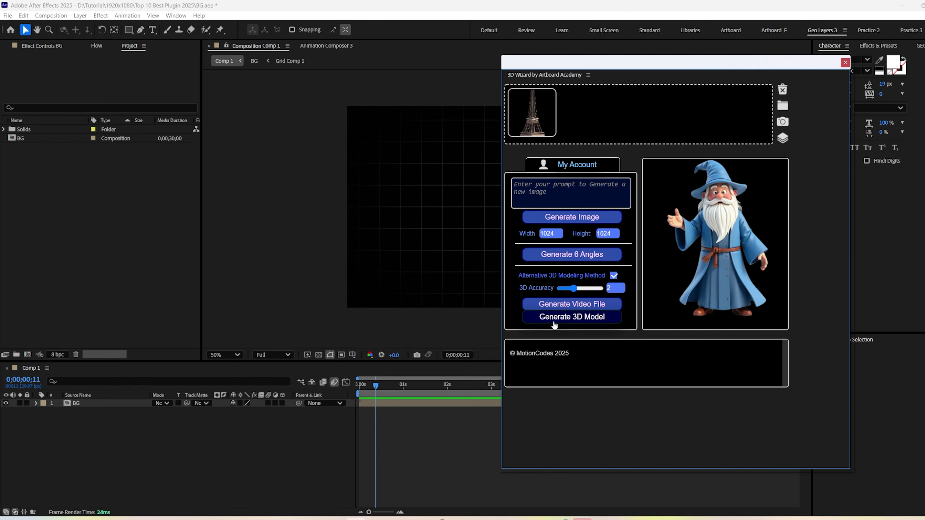
left_click(555, 323)
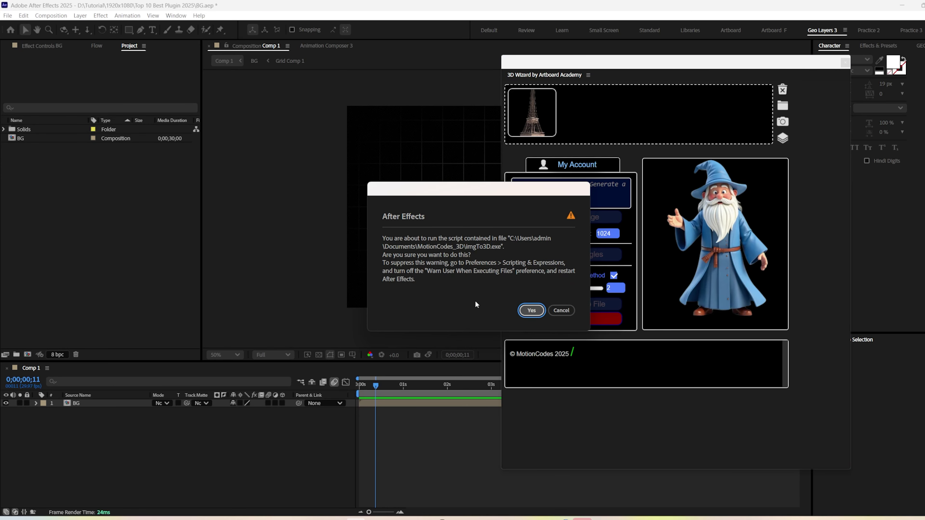
left_click(530, 309)
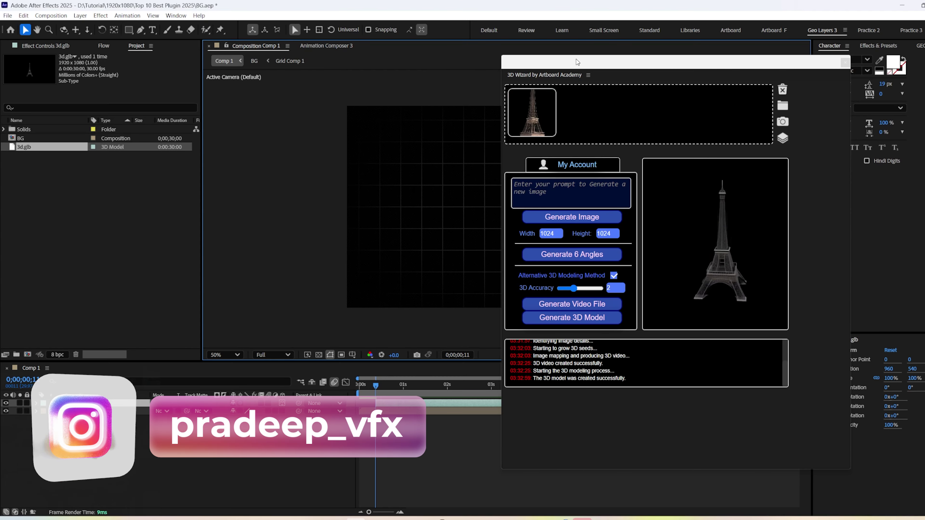
Move the 3D Wizard window aside to uncover the composition and inspect the generated Eiffel Tower model up close.
left_click_drag(577, 62, 761, 157)
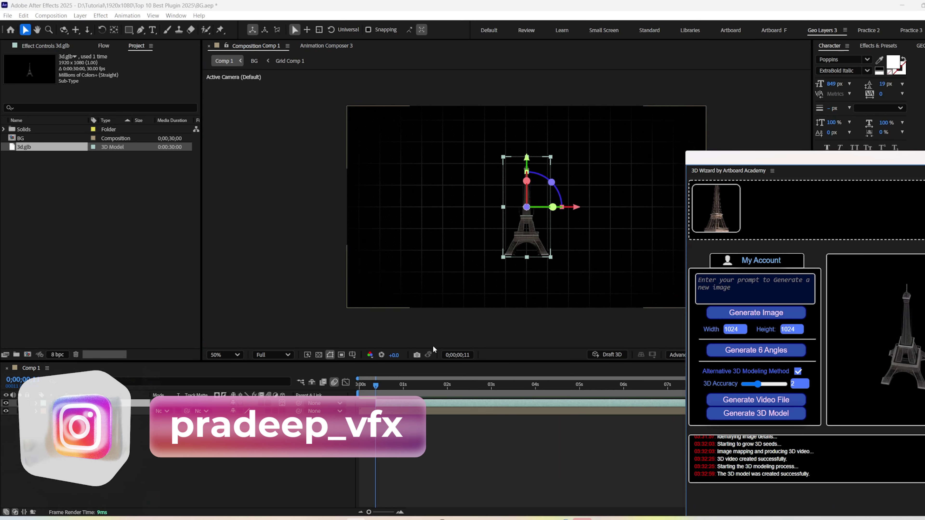
scroll(520, 237, "up", 2)
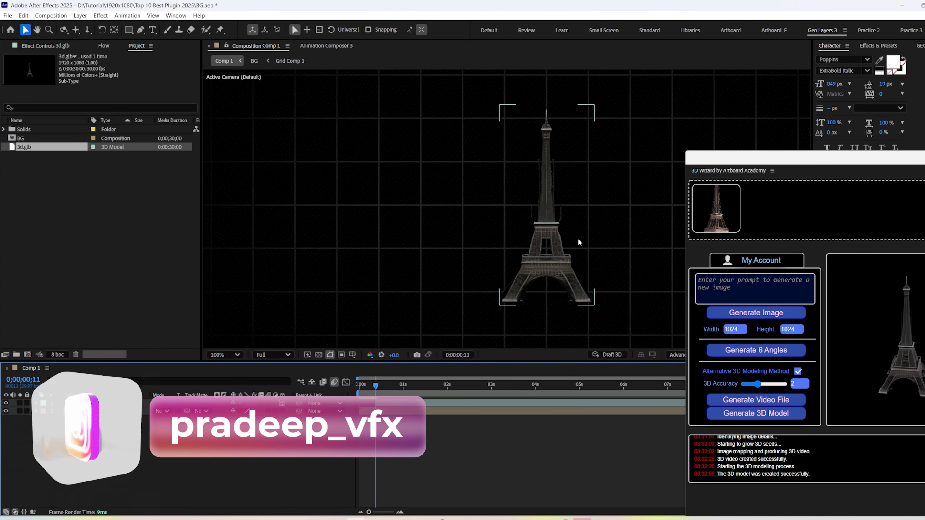
scroll(491, 260, "down", 2)
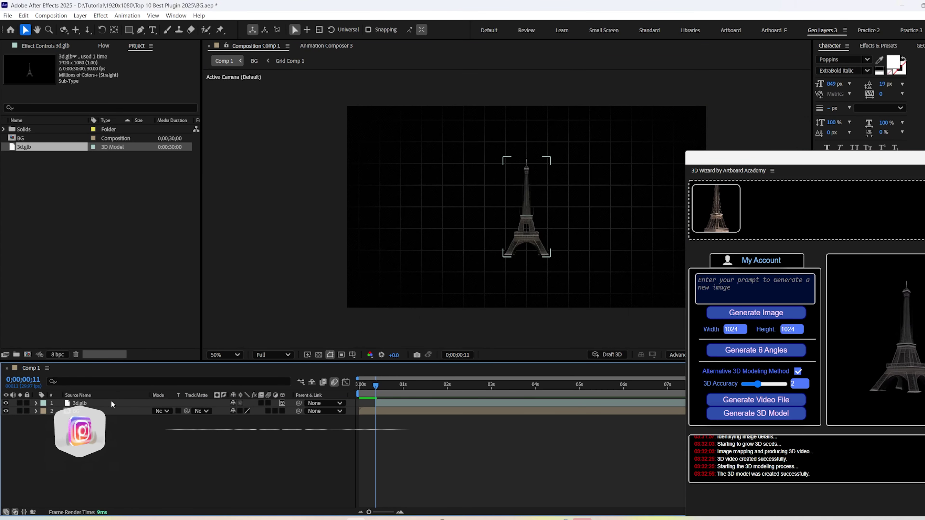
Hide the BG layer and show the composition against the transparency grid.
left_click(6, 411)
key("/")
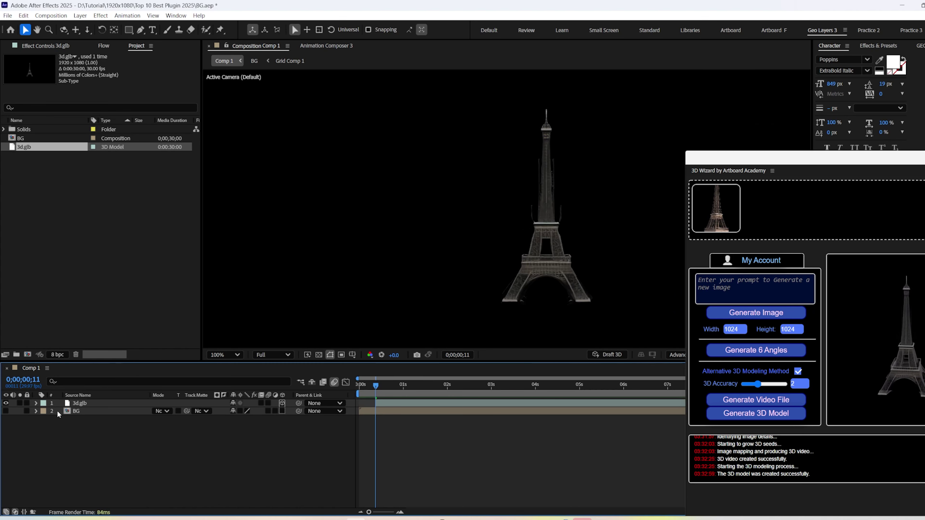
left_click(318, 355)
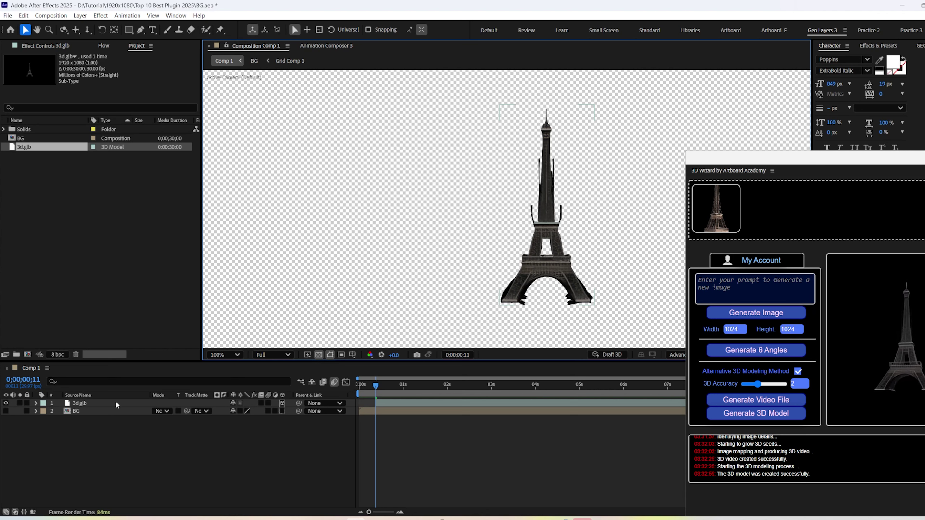
Shift the 3d.glb layer in time so it starts at 0;00;00;00.
left_click(381, 404)
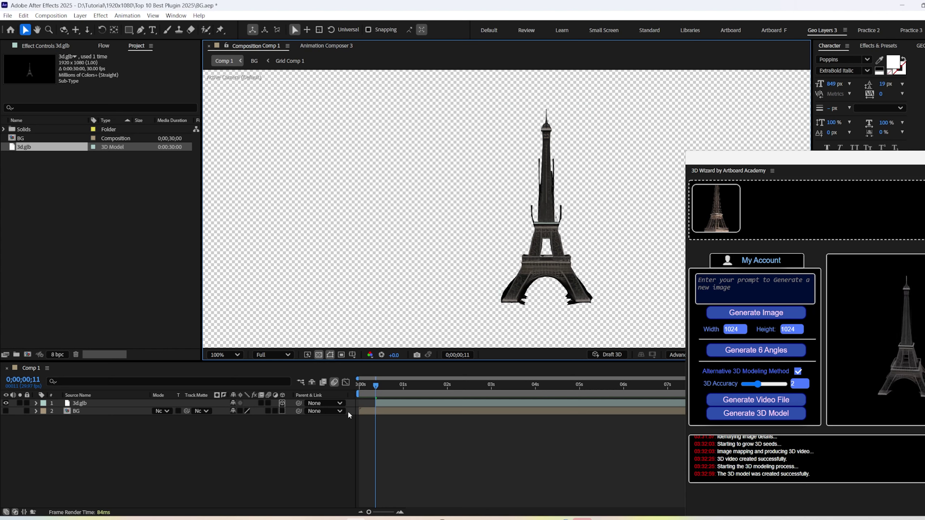
left_click(366, 405)
mouse_move(368, 406)
left_mouse_down()
mouse_move(359, 391)
mouse_move(374, 392)
mouse_move(356, 389)
mouse_move(368, 407)
left_mouse_up()
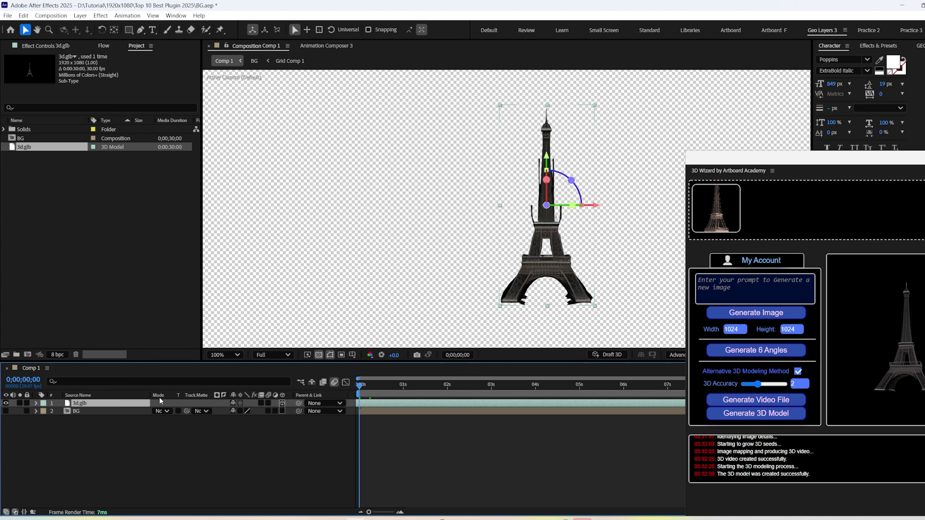
Rotate the Eiffel Tower model to an X Rotation of 24° and a Y Rotation of 1x+313°, and inspect it.
key("r")
left_click_drag(241, 419, 522, 252)
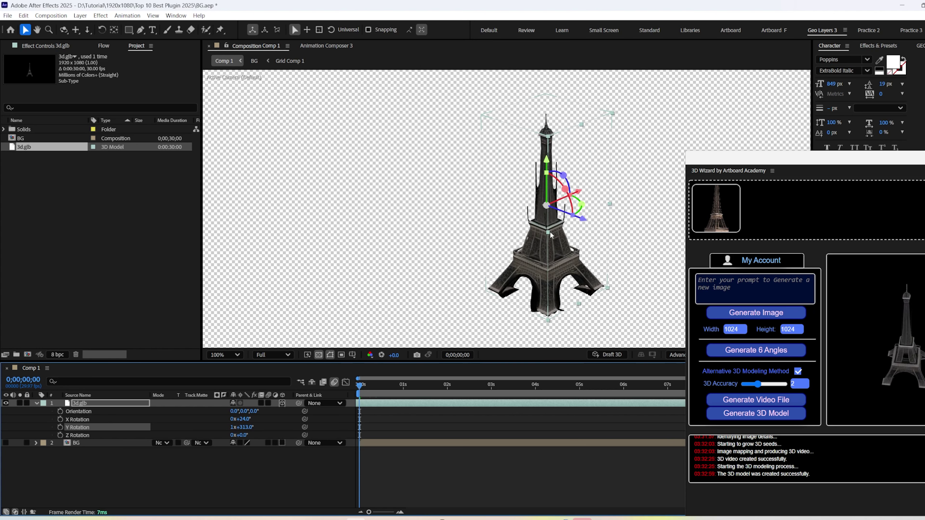
scroll(550, 235, "up", 2)
scroll(548, 204, "down", 2)
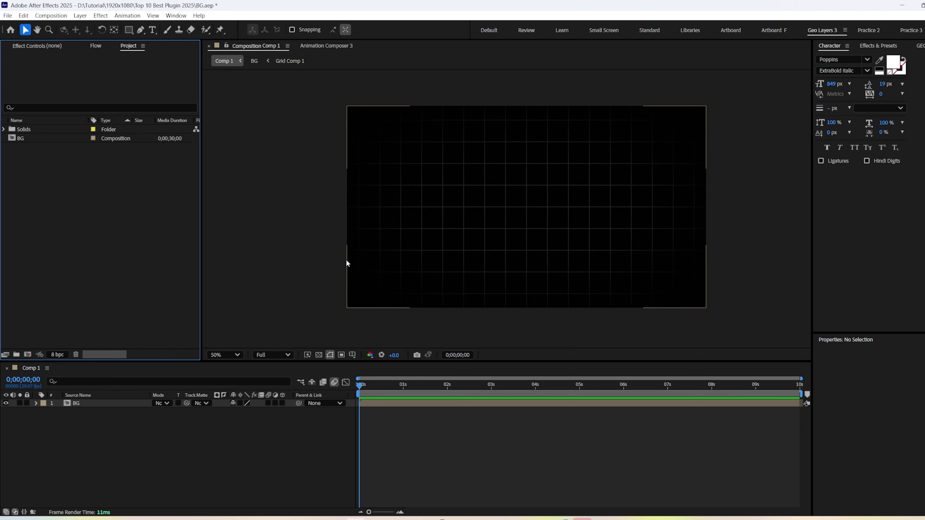
Add the airplane image imgbin_.png above the BG layer and place it beyond the frame's left edge at about -434, 830.
key("alt+Tab")
left_click_drag(652, 109, 181, 464)
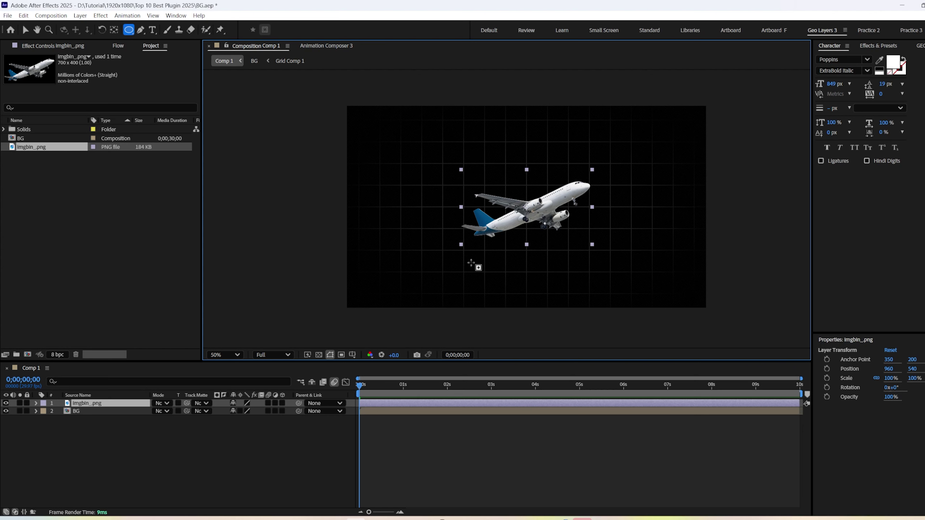
key("v")
left_click_drag(500, 206, 265, 261)
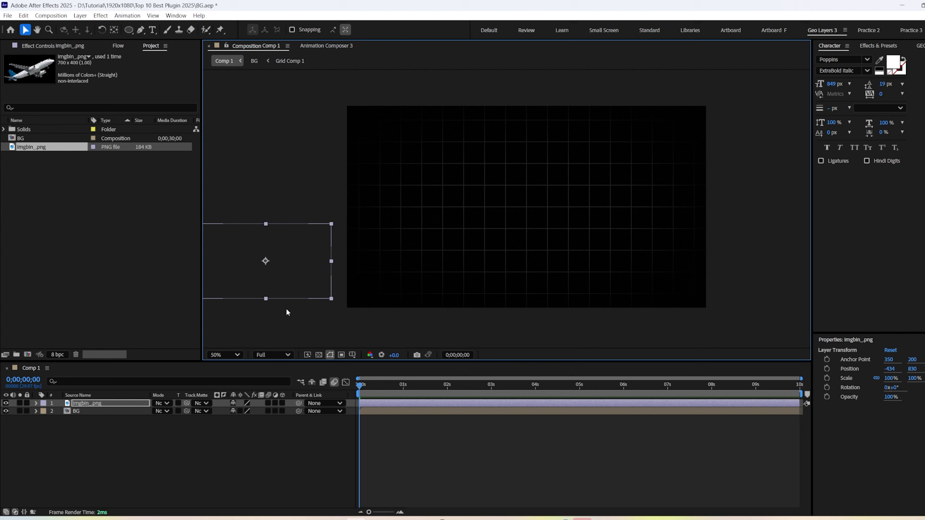
Keyframe the airplane's Position at 0;00;00;00, and at 0;00;05;00 move it beyond the frame's upper right to about 2318, 74.
key("p")
left_click(60, 412)
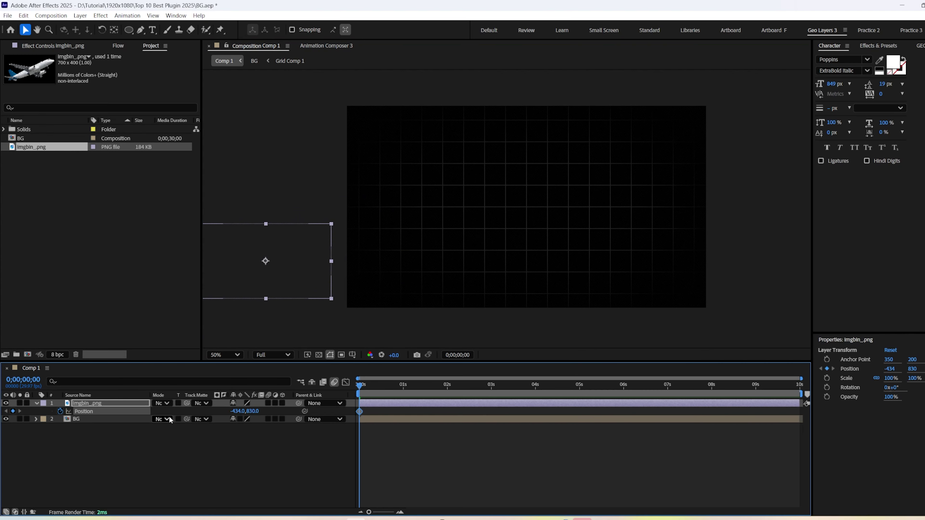
left_click_drag(386, 385, 579, 392)
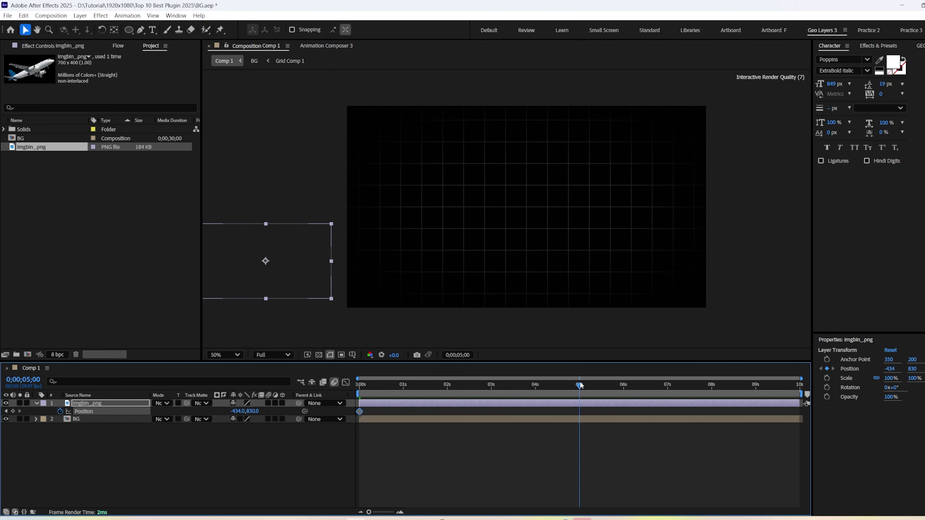
left_click_drag(297, 275, 783, 134)
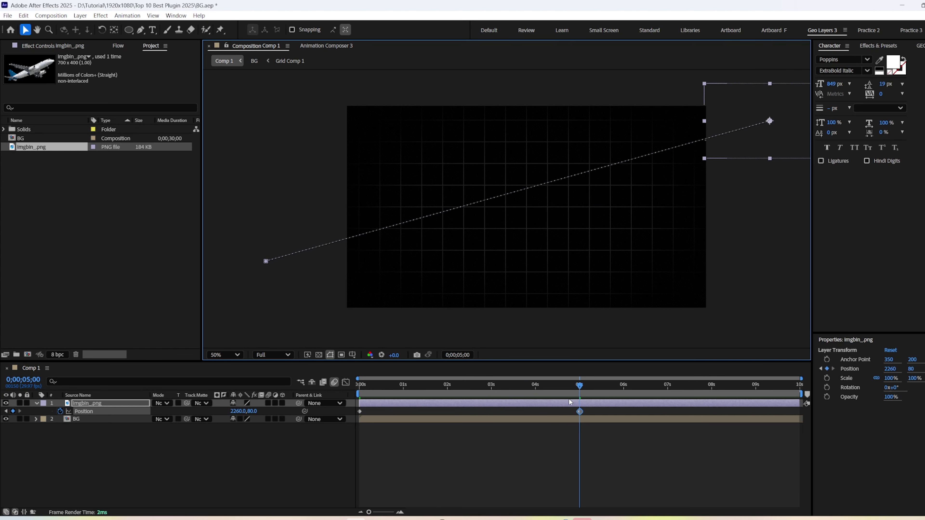
left_click_drag(730, 155, 741, 155)
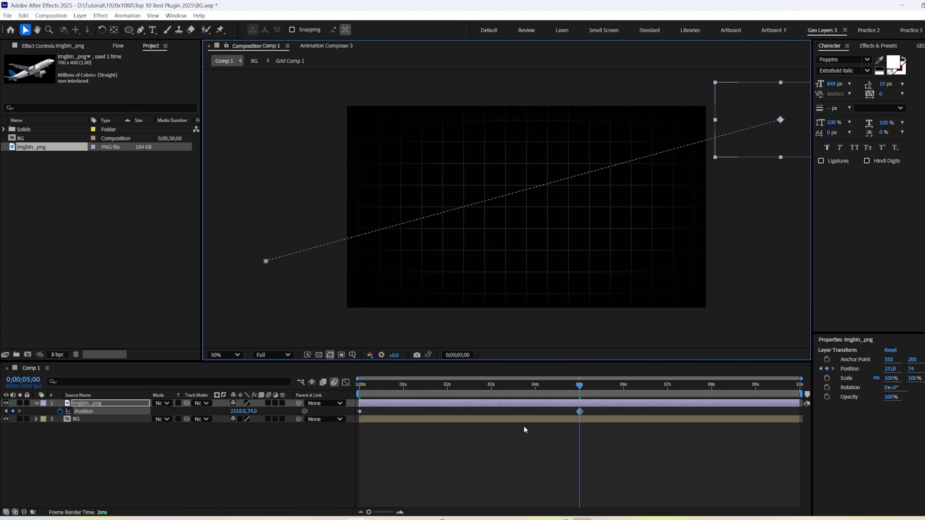
Play back the airplane's flight across the frame from the start of the composition.
left_click_drag(533, 389, 372, 395)
key("space")
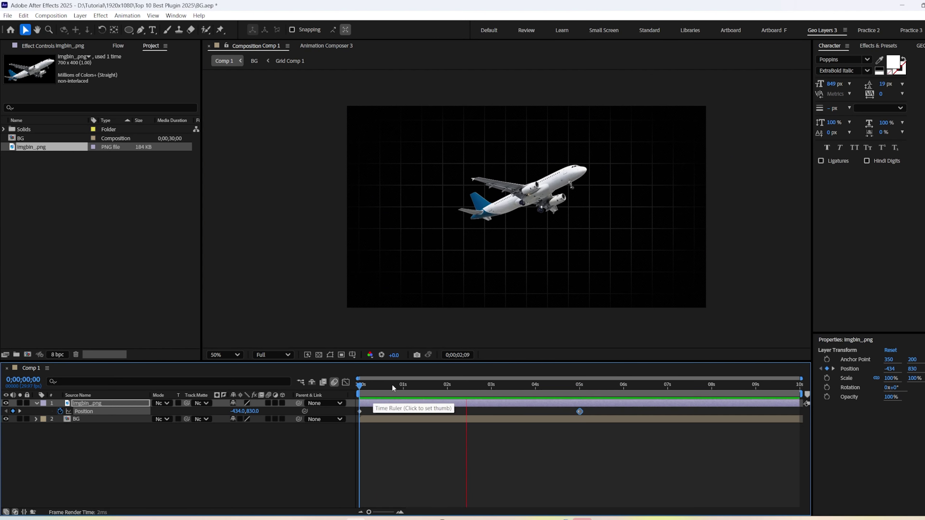
key("space")
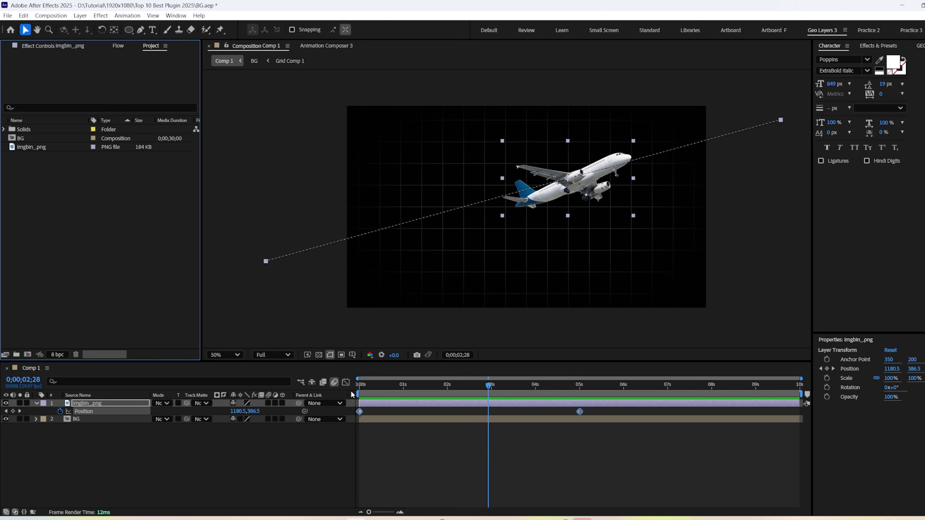
left_click(175, 16)
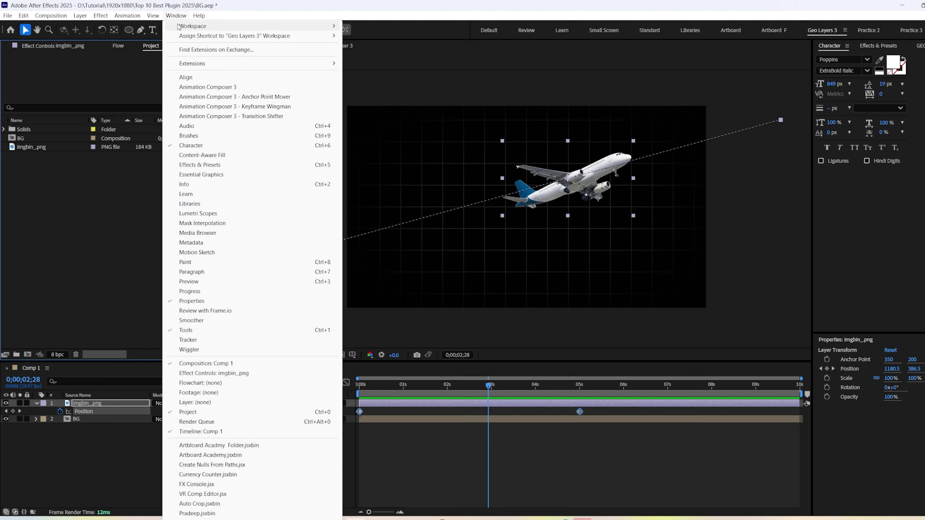
mouse_move(277, 63)
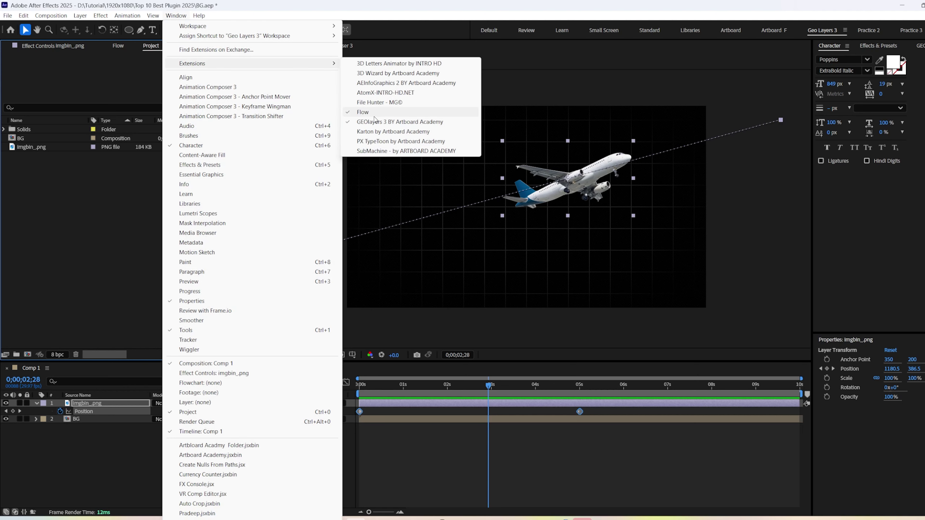
left_click(102, 219)
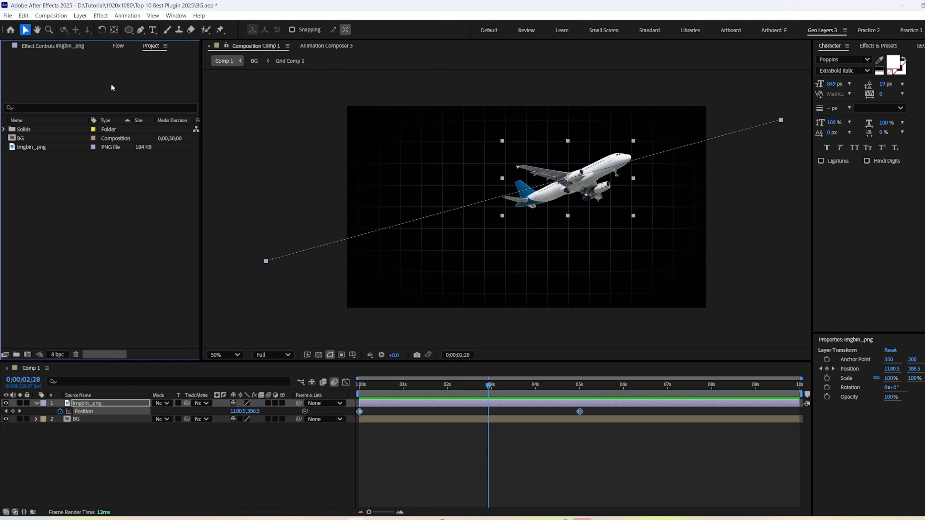
Apply Flow's circ easing preset to both Position keyframes of the airplane layer.
left_click(118, 46)
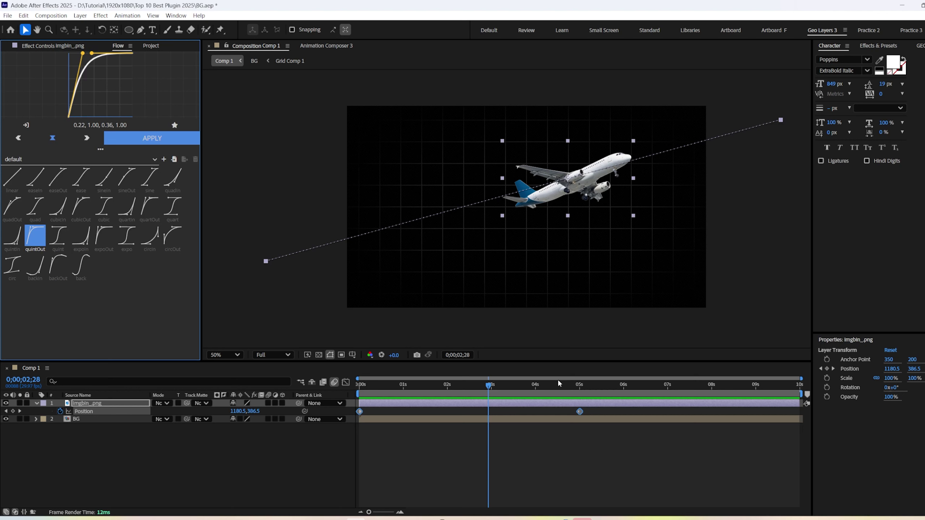
left_click_drag(594, 409, 309, 440)
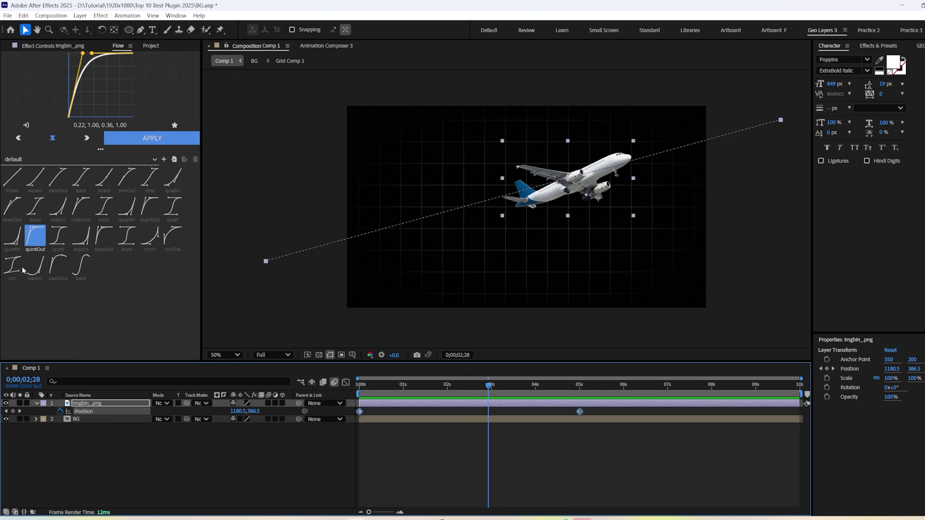
left_click(13, 267)
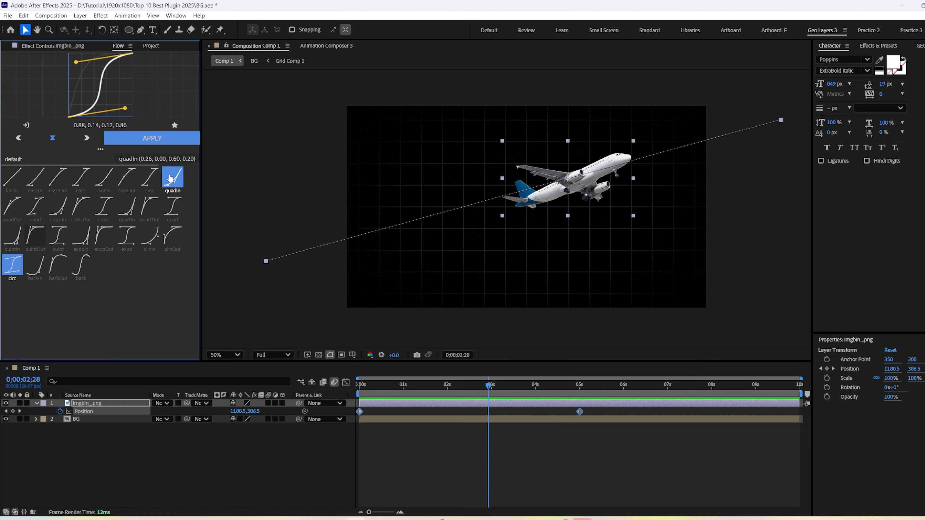
left_click(158, 142)
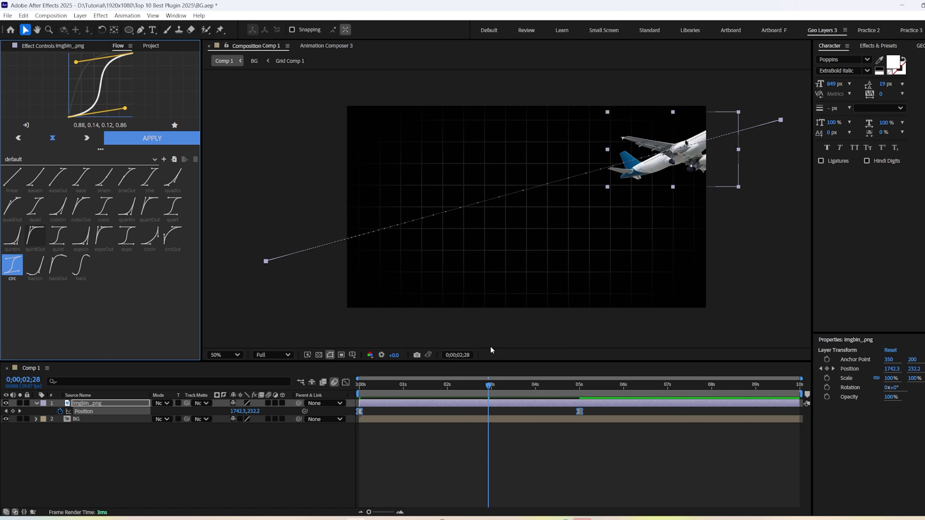
Play back the circ-eased flight and examine the airplane's Position as a speed graph in the Graph Editor.
left_click_drag(459, 384, 361, 384)
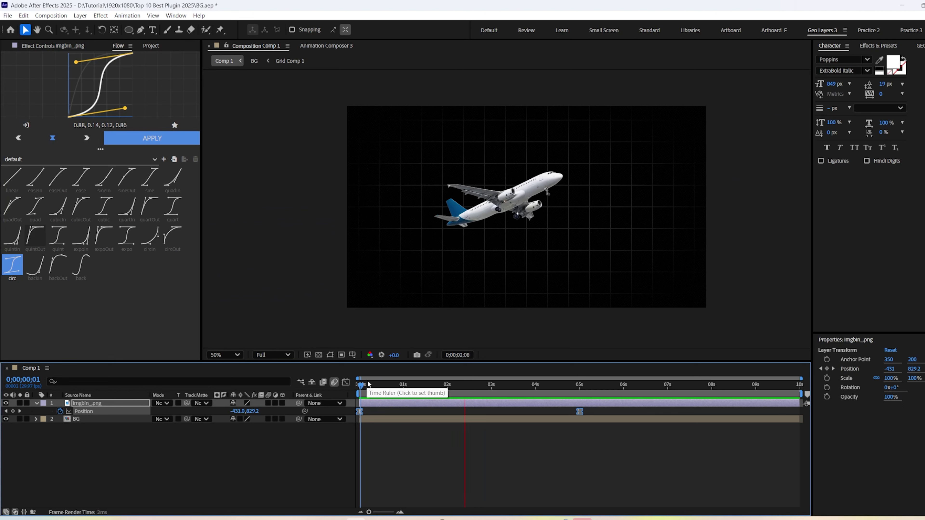
key("space")
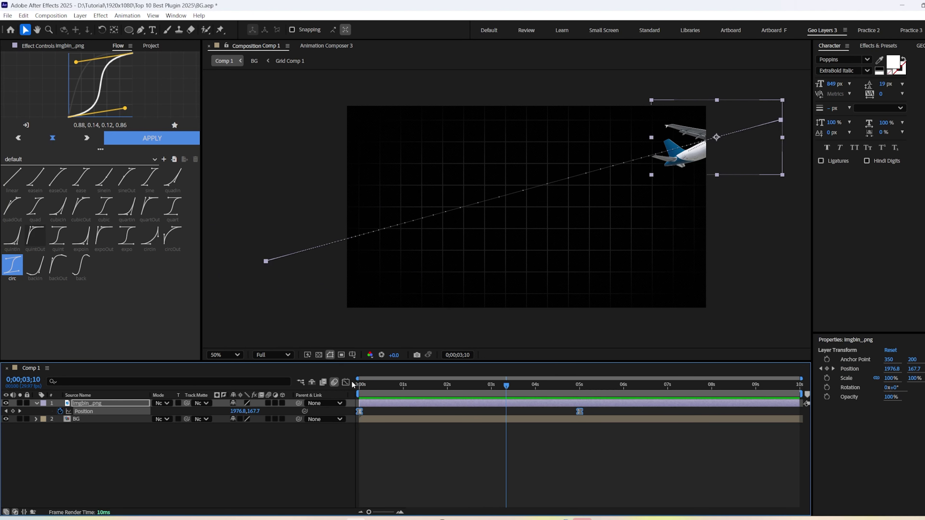
left_click(346, 382)
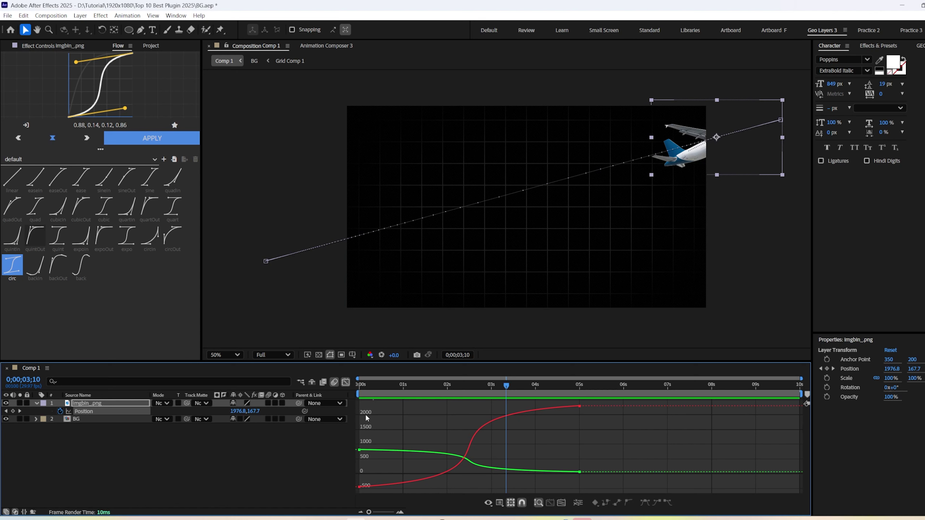
left_click(501, 505)
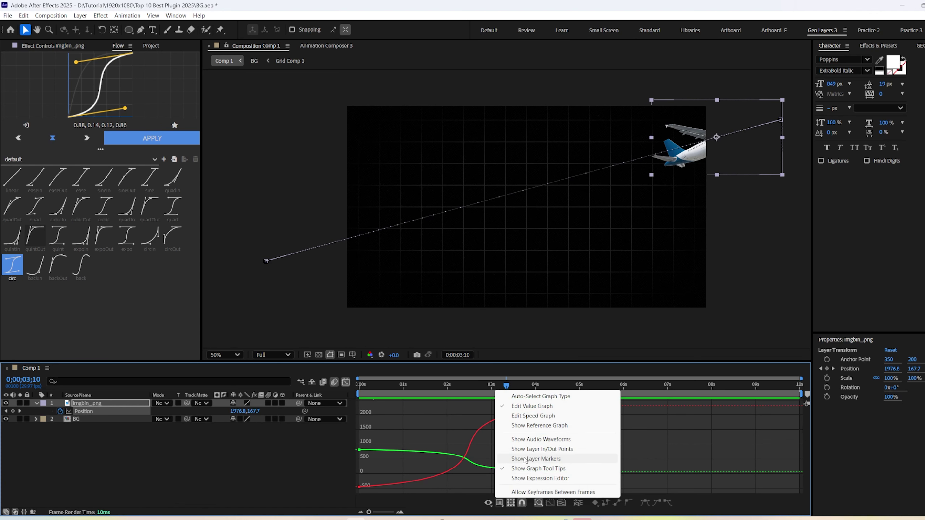
left_click(529, 418)
left_click_drag(485, 390, 361, 389)
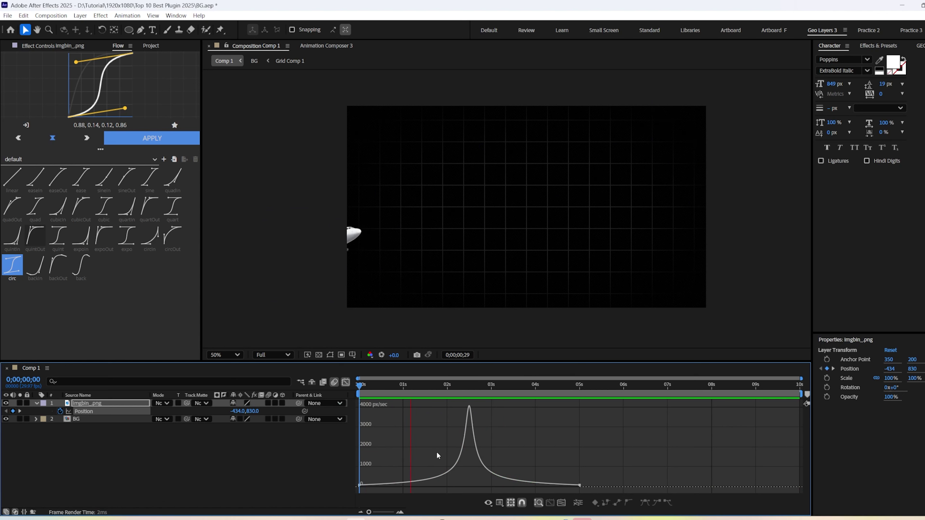
key("space")
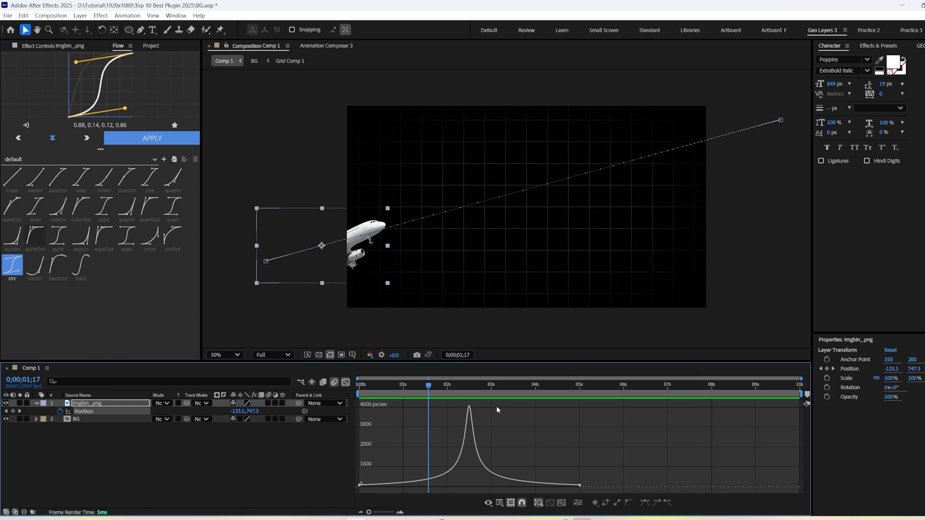
left_click(346, 381)
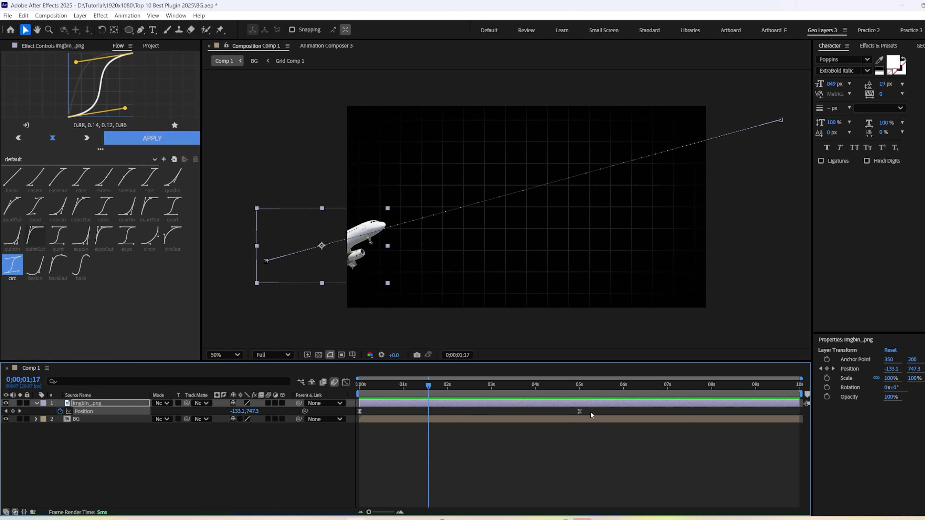
Apply Flow's expoOut easing preset to both of the airplane's Position keyframes.
left_click_drag(592, 424, 357, 408)
left_click(105, 244)
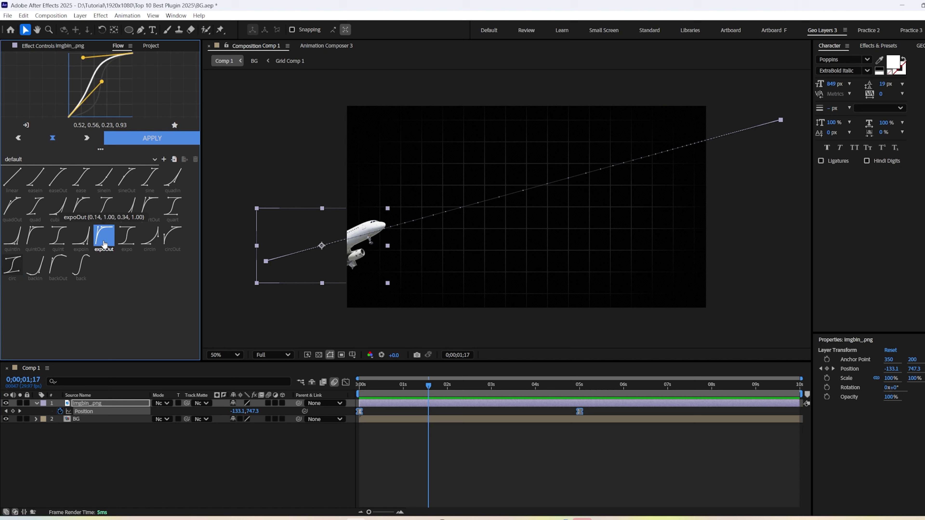
left_click(154, 140)
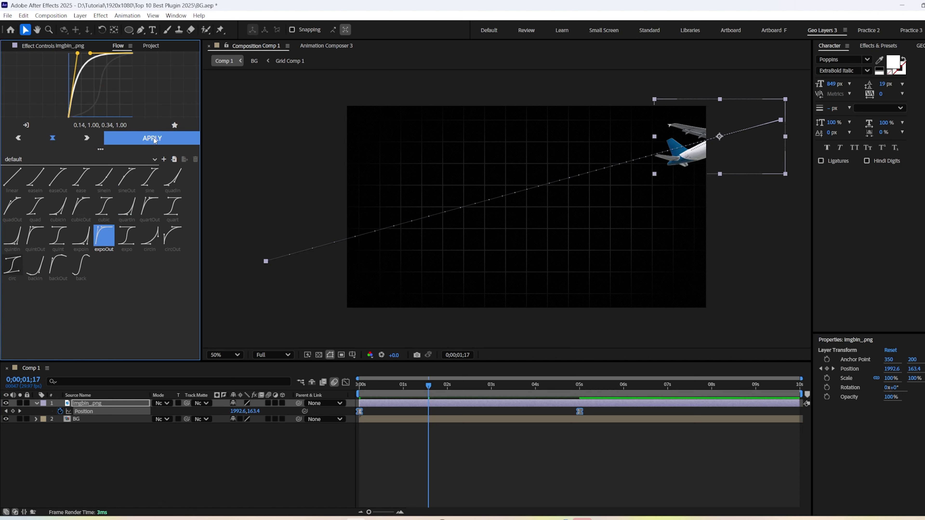
Show the expoOut curve in the Graph Editor and play back the airplane's flight from the composition start.
left_click(345, 382)
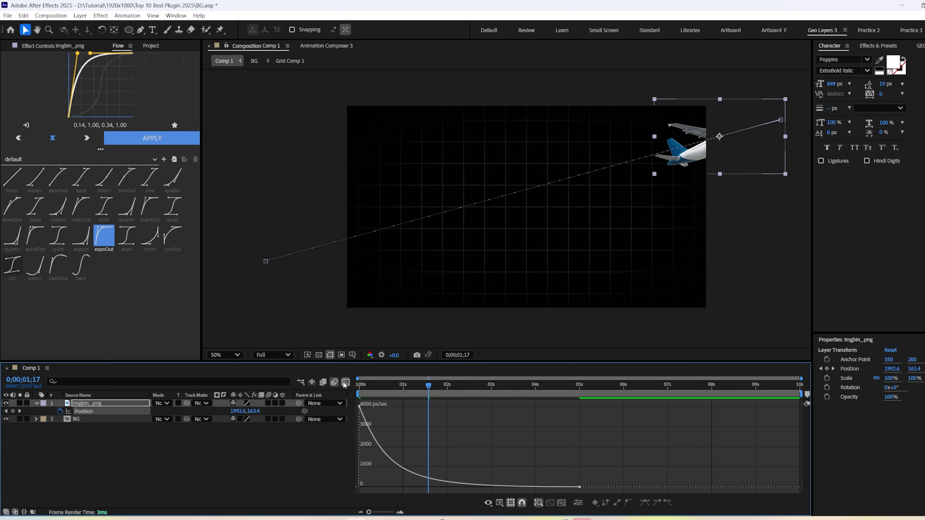
key("Home")
key("space")
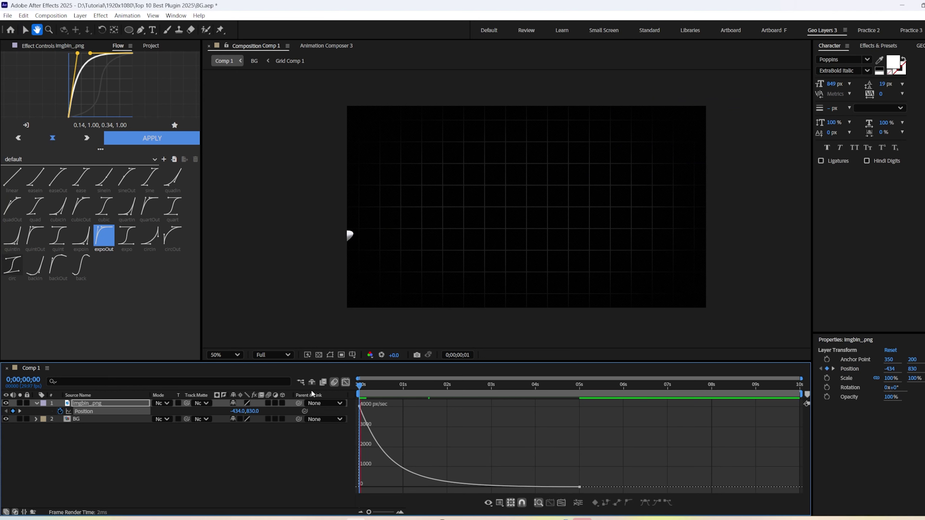
key("space")
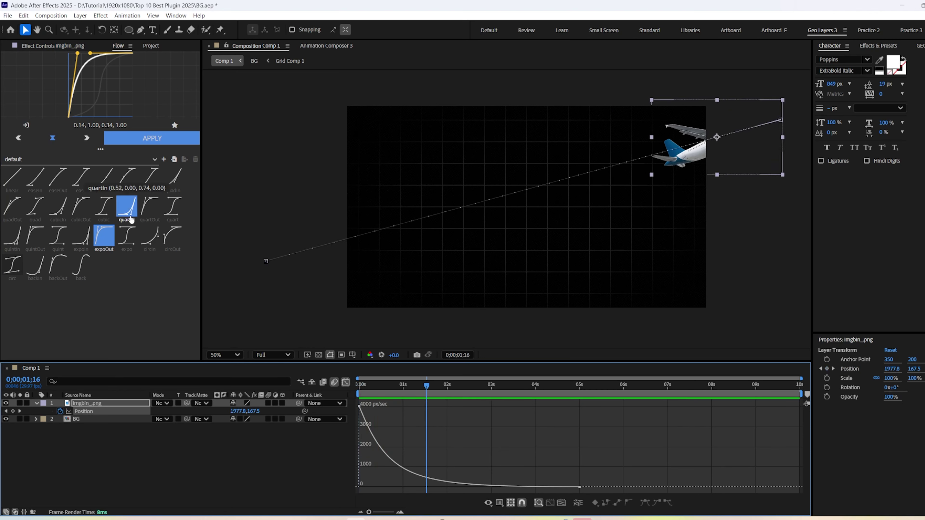
Apply Flow's ease preset to the airplane's Position keyframes and preview the flight from the start.
left_click(80, 182)
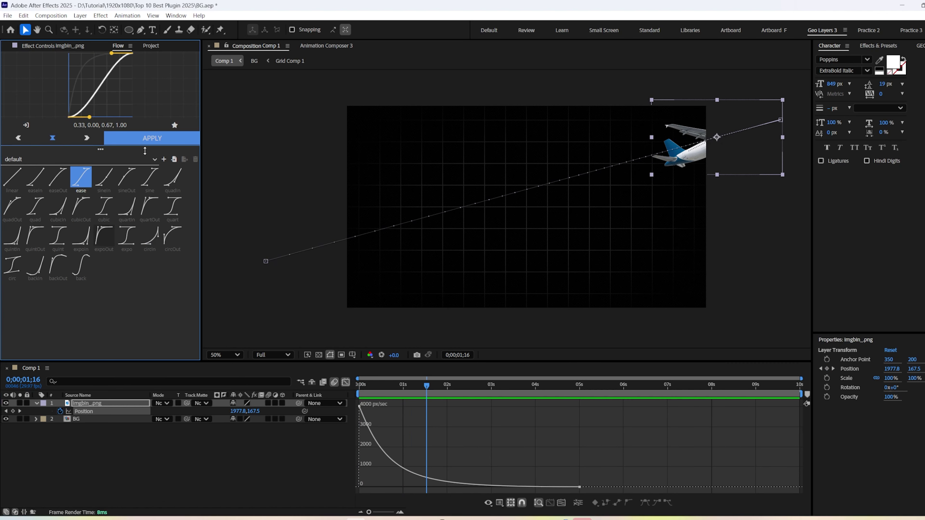
left_click(155, 142)
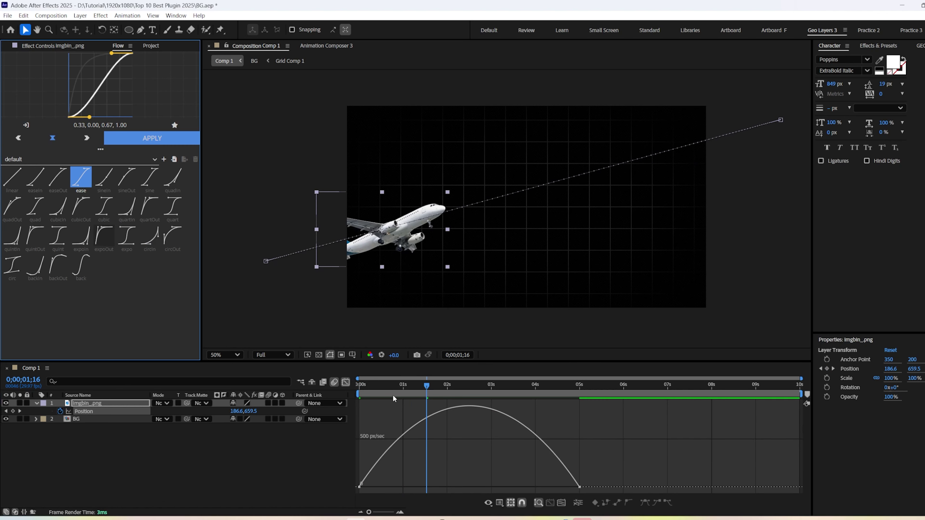
key("Home")
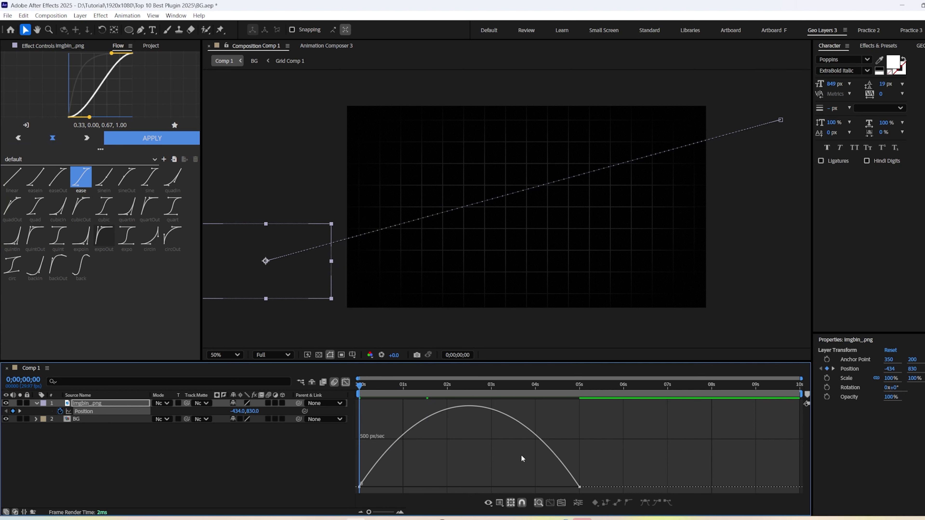
key("space")
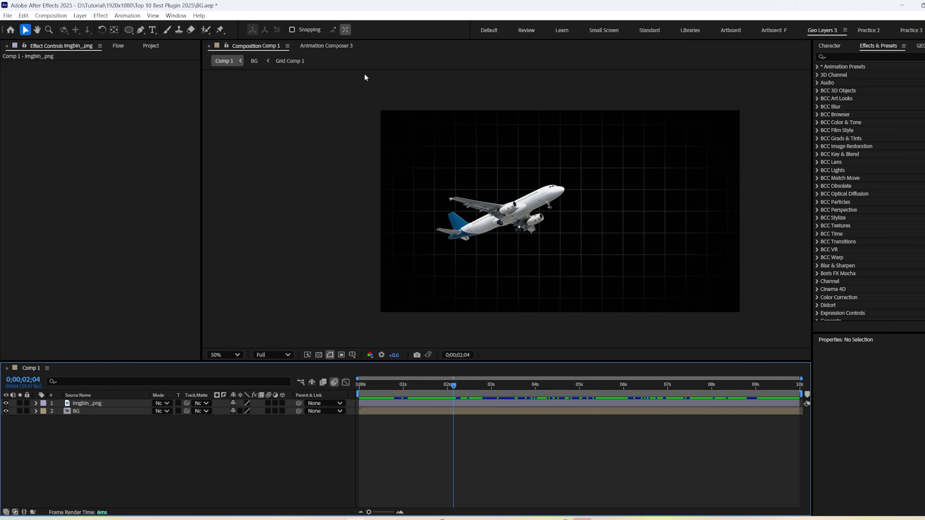
Apply the Deep Glow effect to the airplane layer with Radius 416 and Exposure 0.14.
left_click(467, 217)
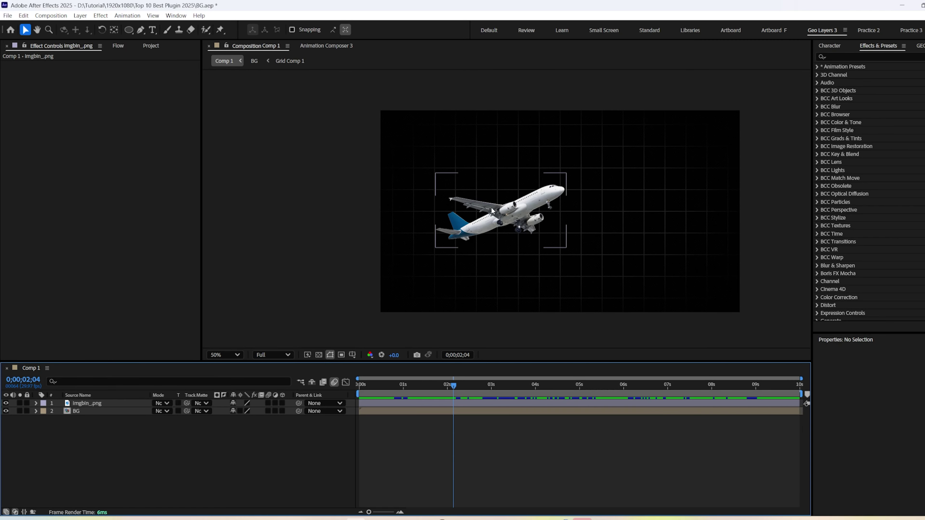
left_click(837, 57)
type("deep")
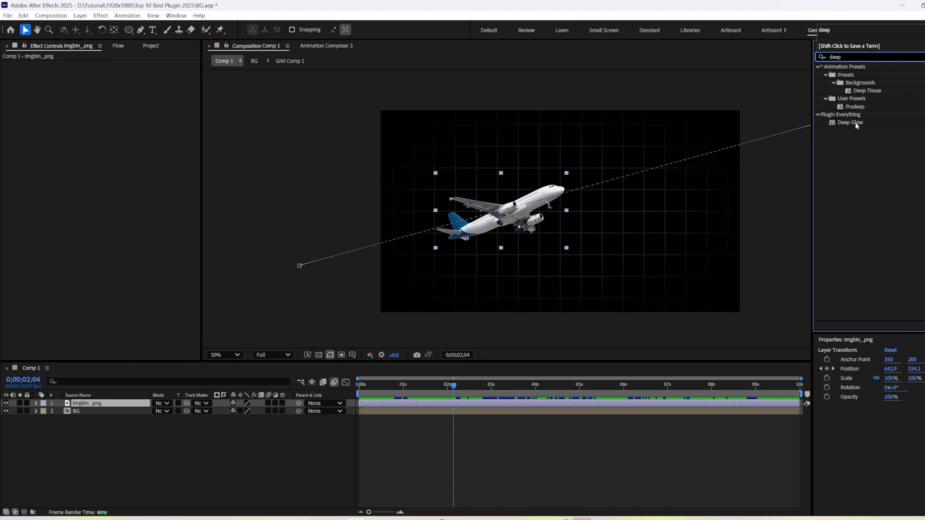
left_click_drag(856, 125, 450, 404)
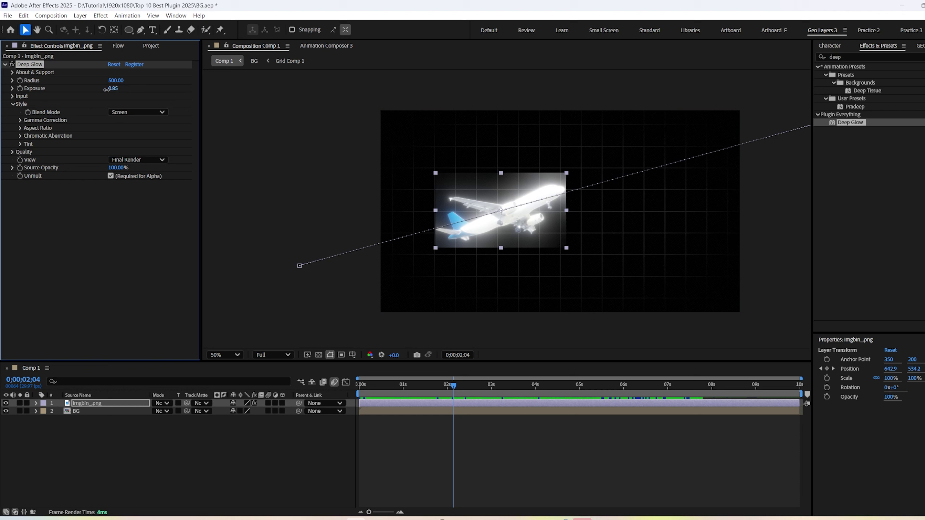
left_click_drag(106, 89, 72, 85)
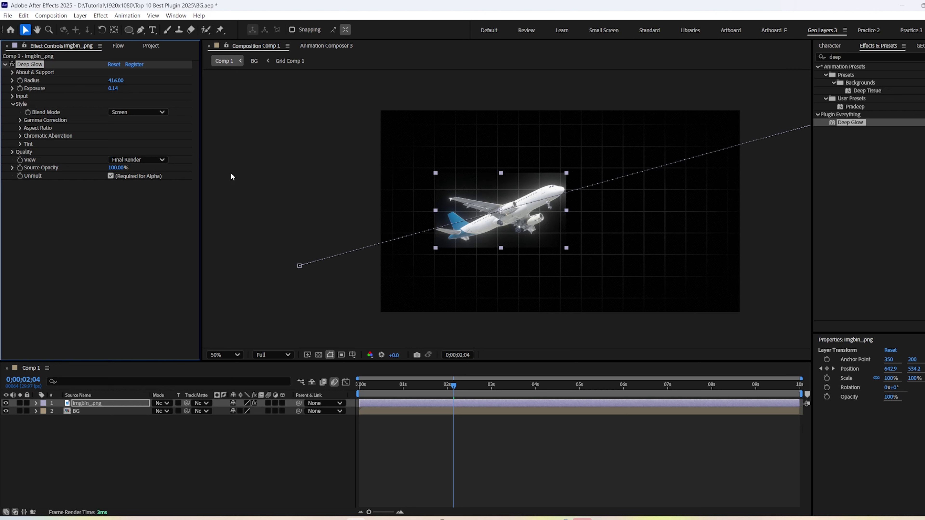
Pre-compose the airplane layer with all attributes moved into the new composition, and transfer its Deep Glow effect onto that pre-composition.
key("period")
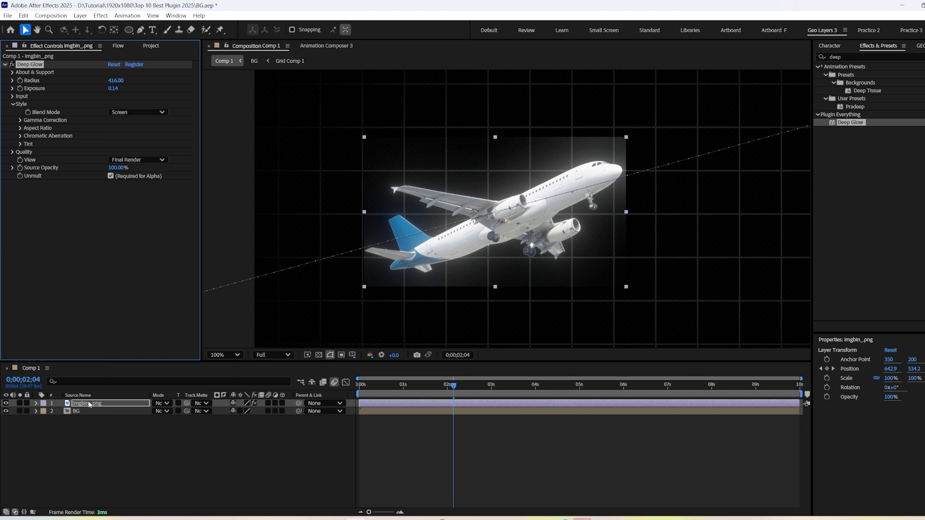
key("Delete")
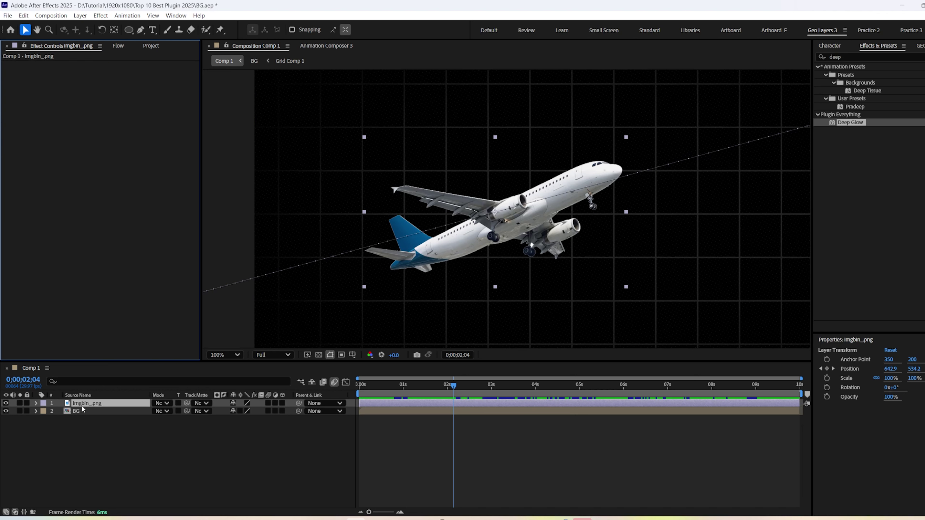
key("ctrl+shift+c")
left_click(456, 265)
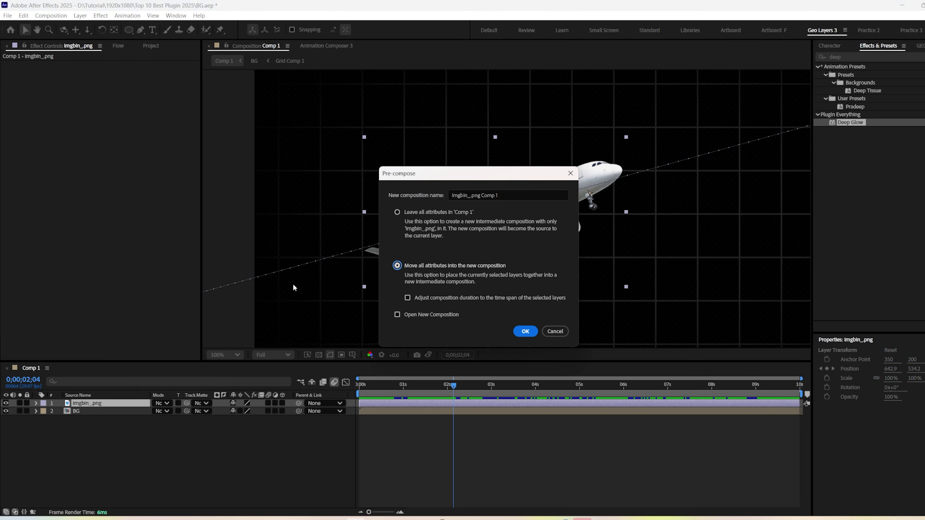
left_click(526, 330)
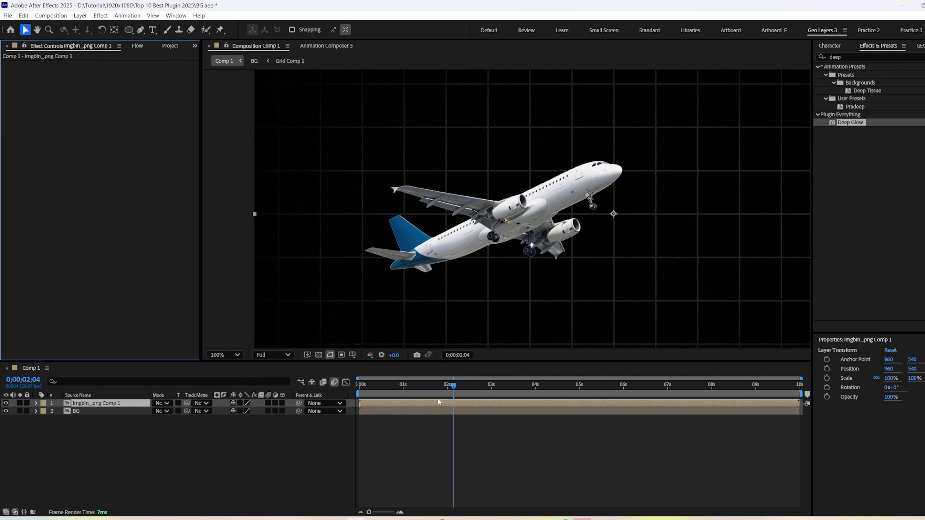
left_click_drag(438, 398, 439, 398)
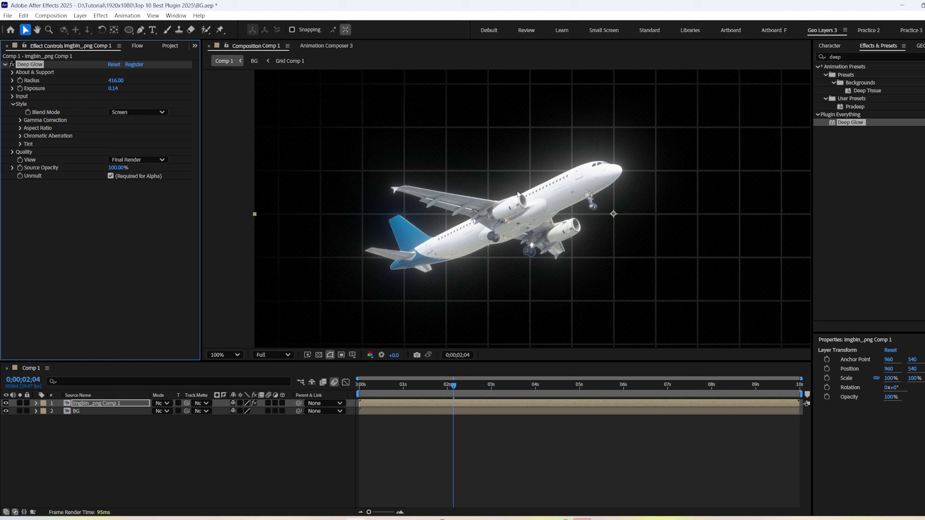